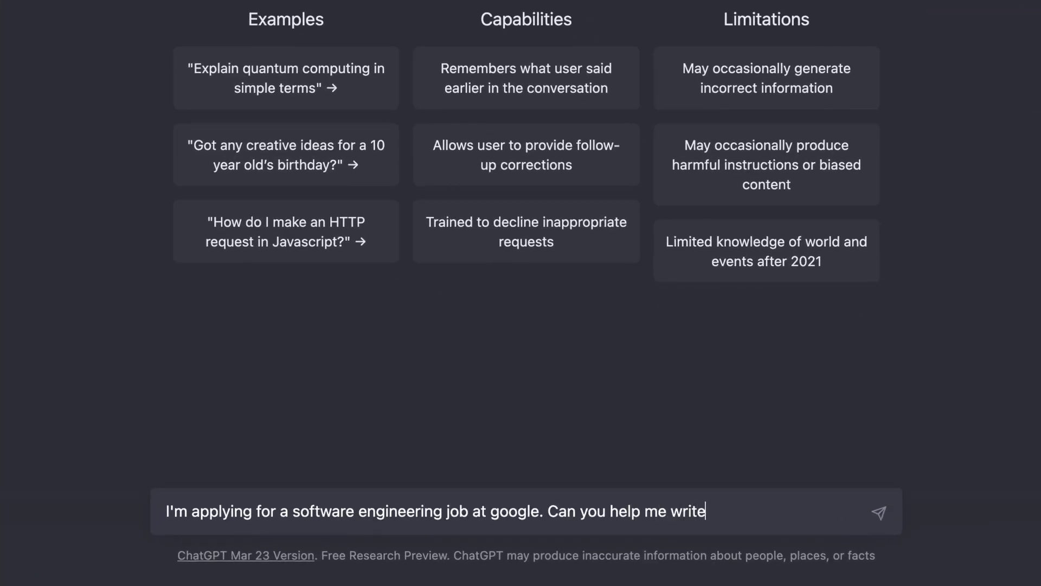
Request a Google software-engineering cover letter, then add bullet points on three Airbnb years and Google as dream employer.
text(g job at google. Can you help me write my motivation letter?)
key(Return)
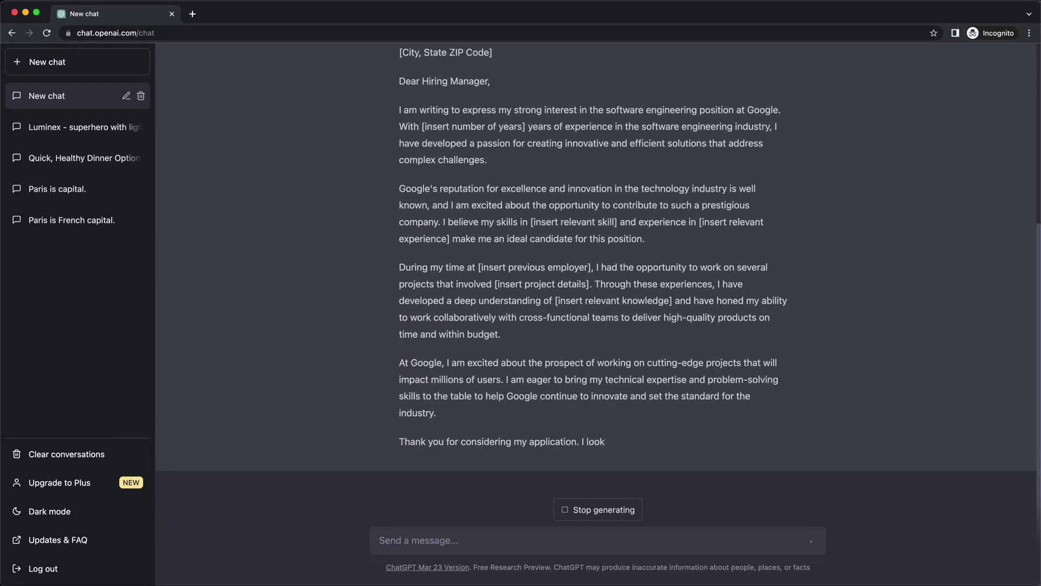
text(Please include the following point)
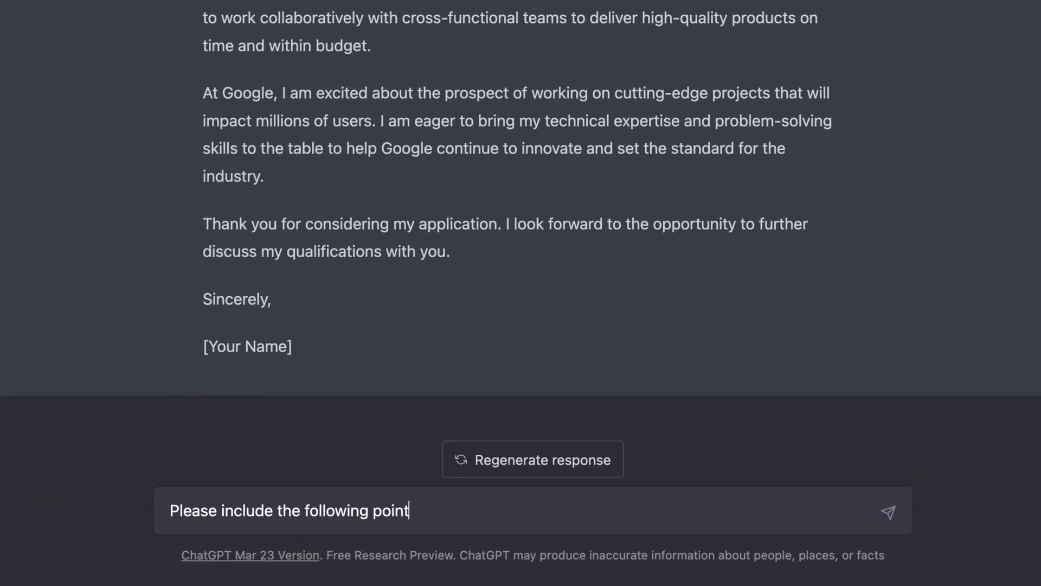
text(s:)
key(shift+Return)
text(-)
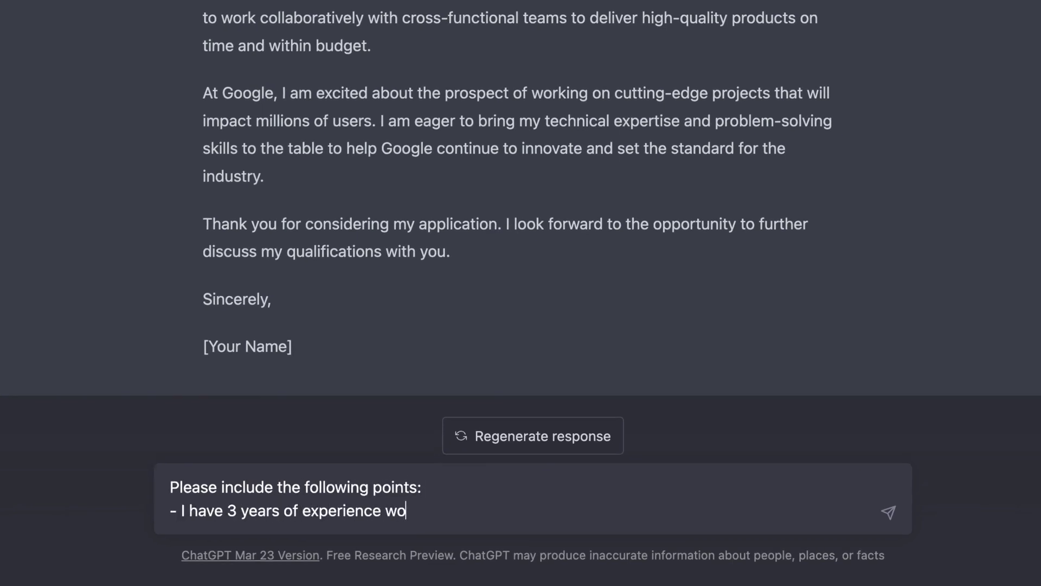
key(shift+Return)
text(-)
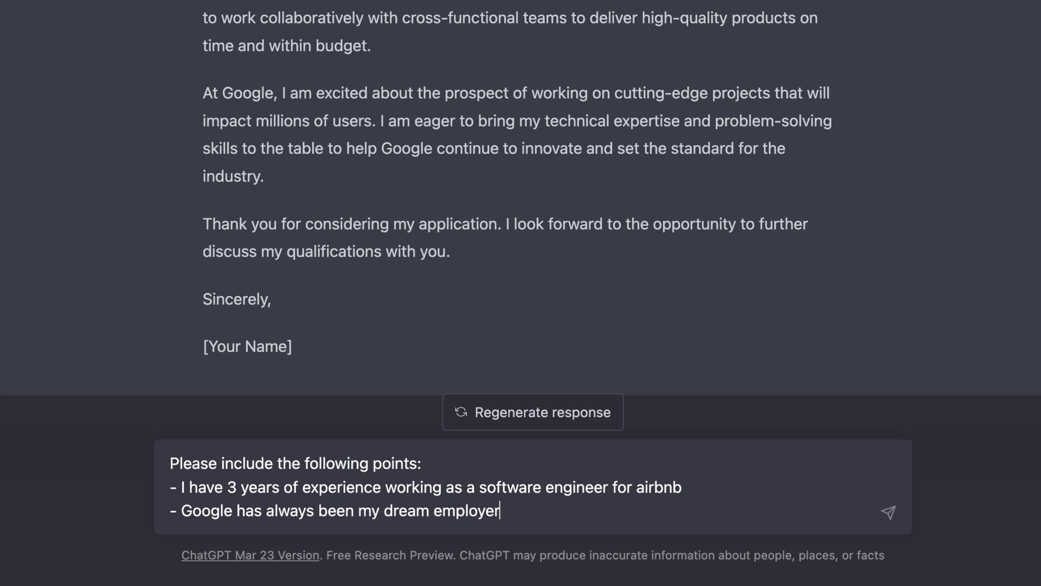
key(Return)
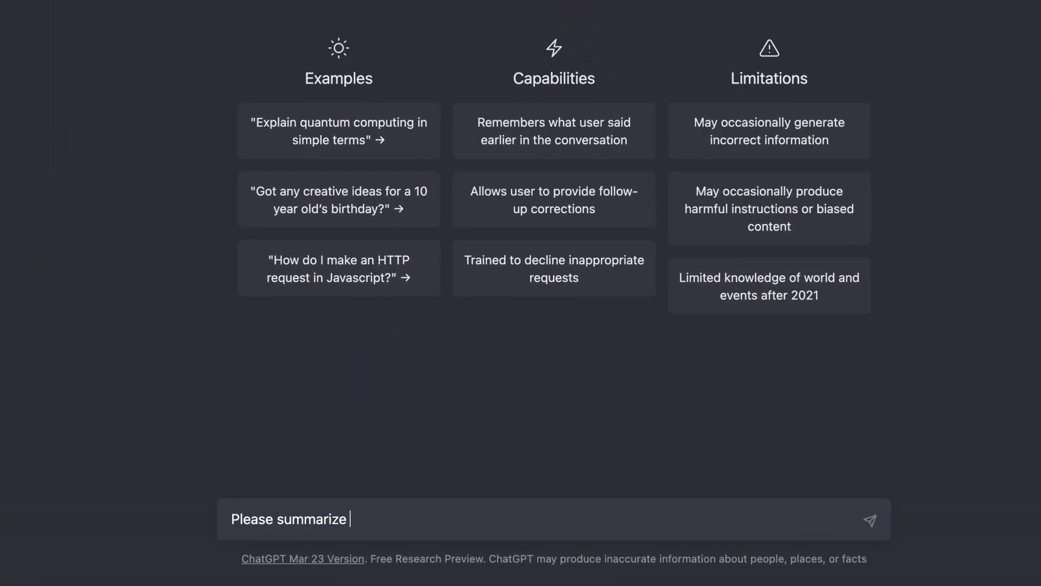
Paste the BBC Virgin Orbit bankruptcy article after 'Please summarize this:' and send it for summarizing.
text(this:)
key(shift+Return)
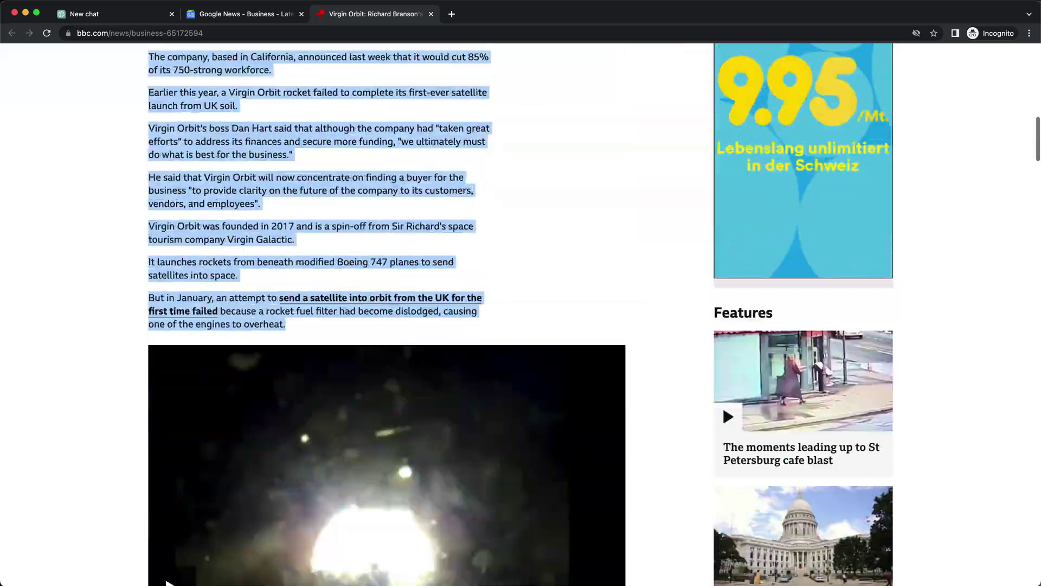
scroll(349, 302, down, 5)
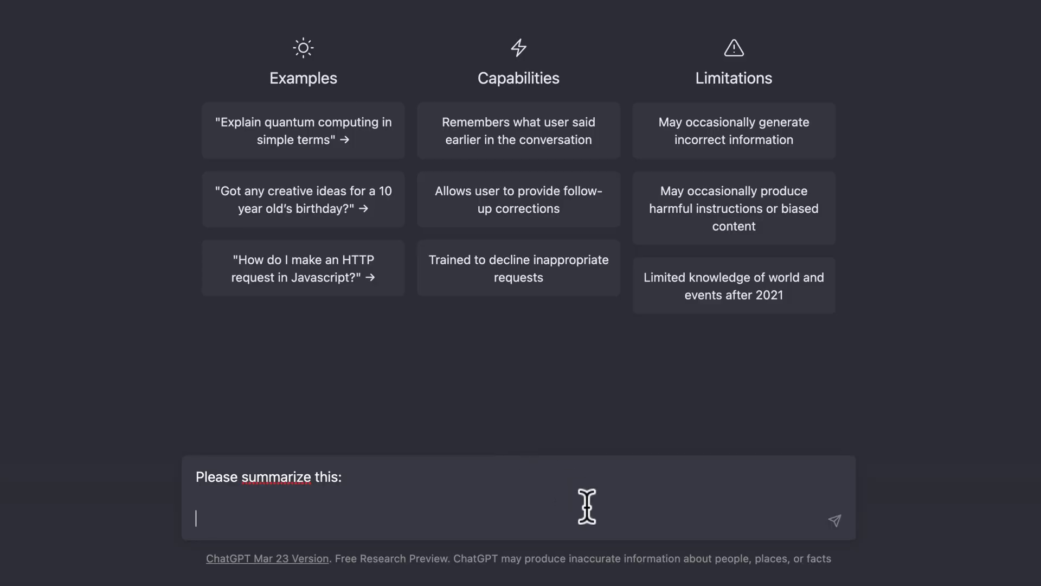
key(super+v)
key(Return)
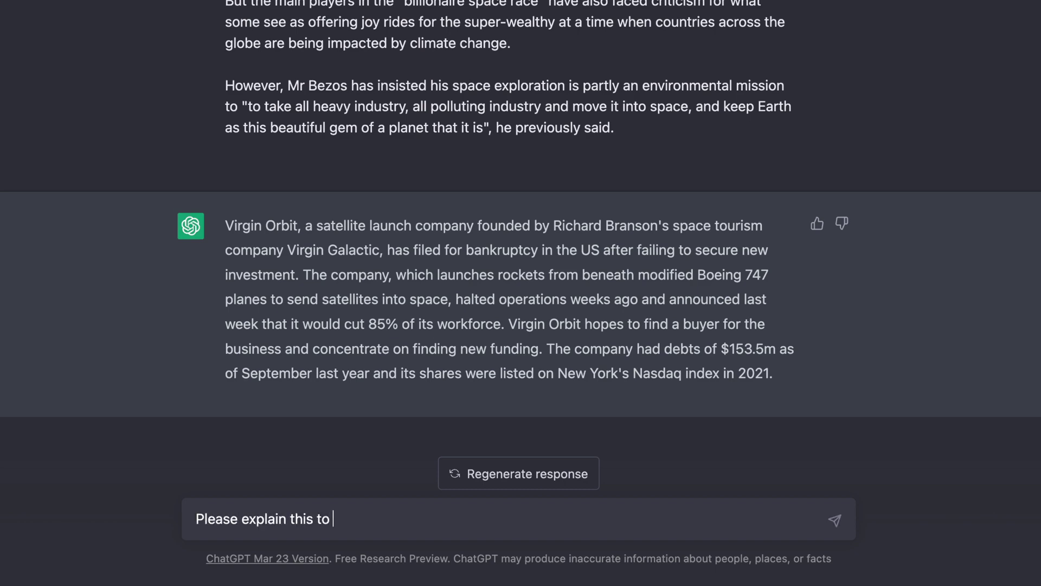
Ask for a simpler explanation, then add the YouTube Summary with ChatGPT extension to Chrome.
key(Return)
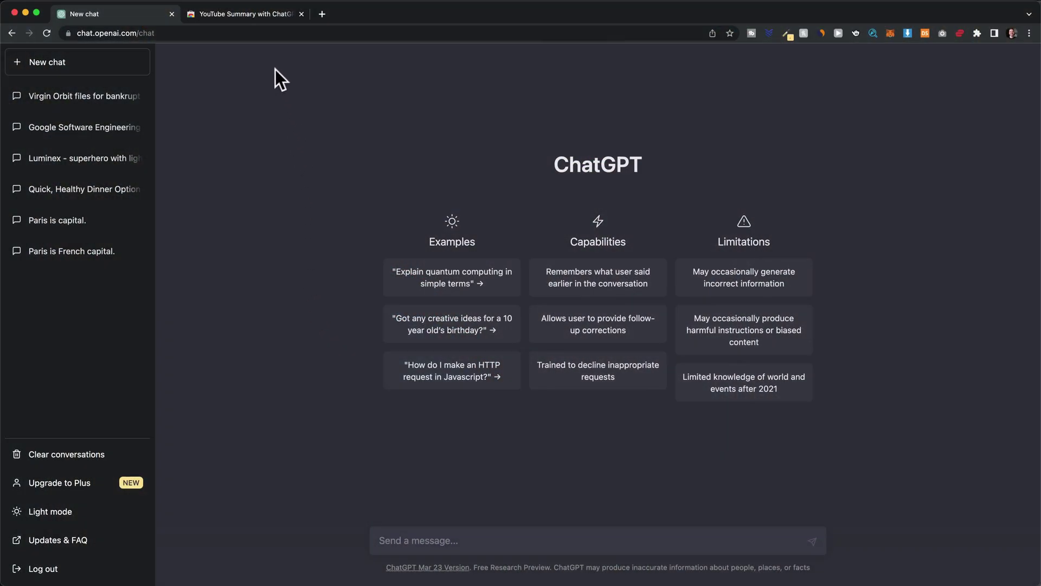
click(265, 16)
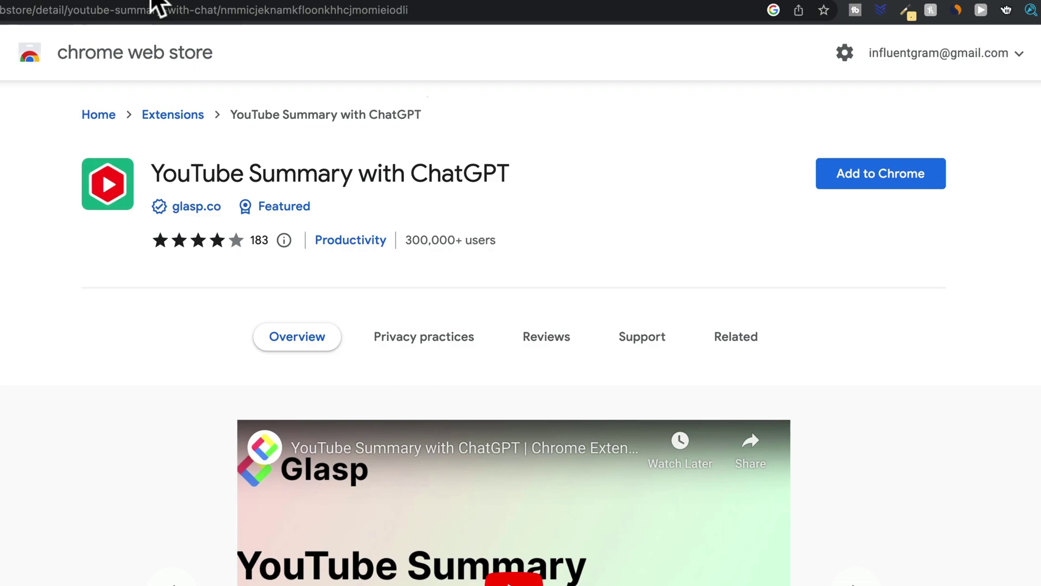
click(870, 188)
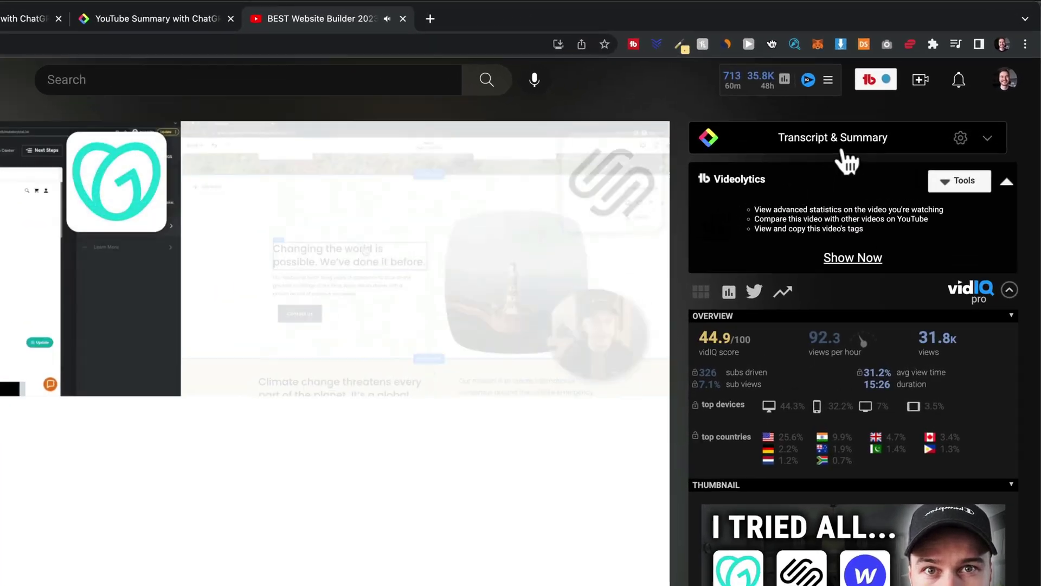
Expand the website builder video's Transcript & Summary panel and open its summary in ChatGPT.
click(886, 108)
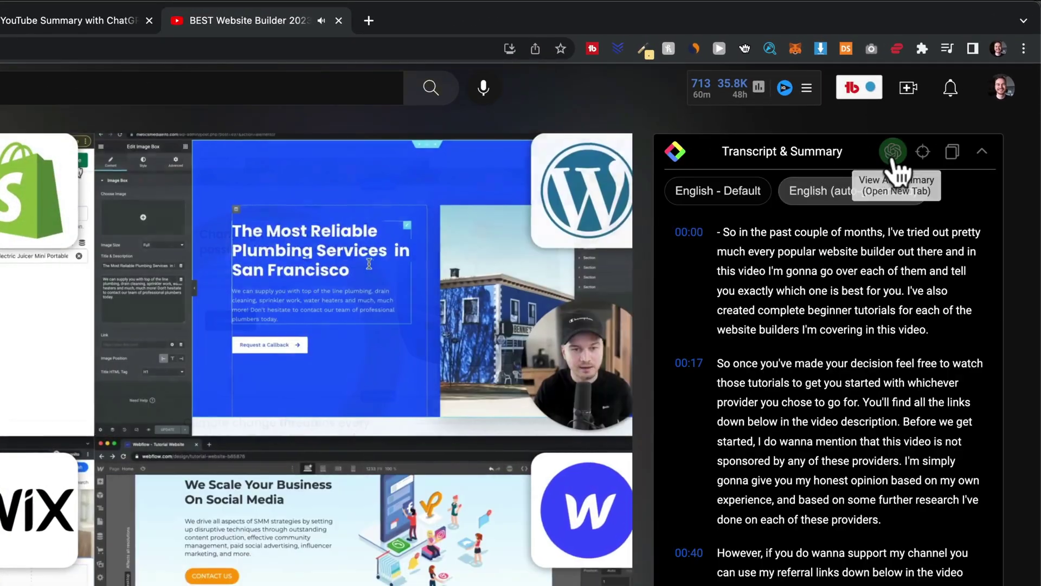
click(892, 153)
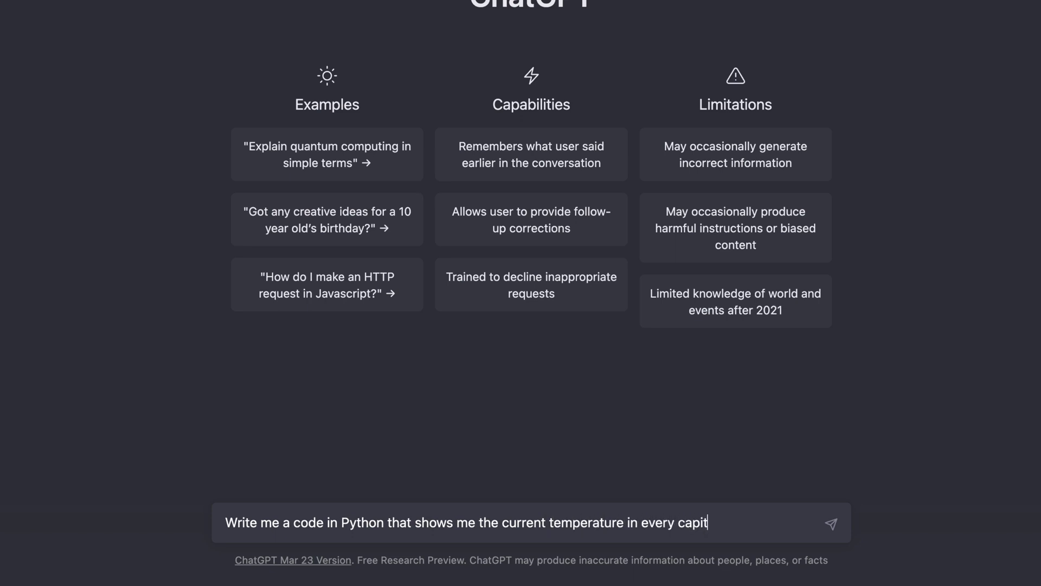
Send the request for Python code showing current temperatures in every US state capital.
text(.)
key(Return)
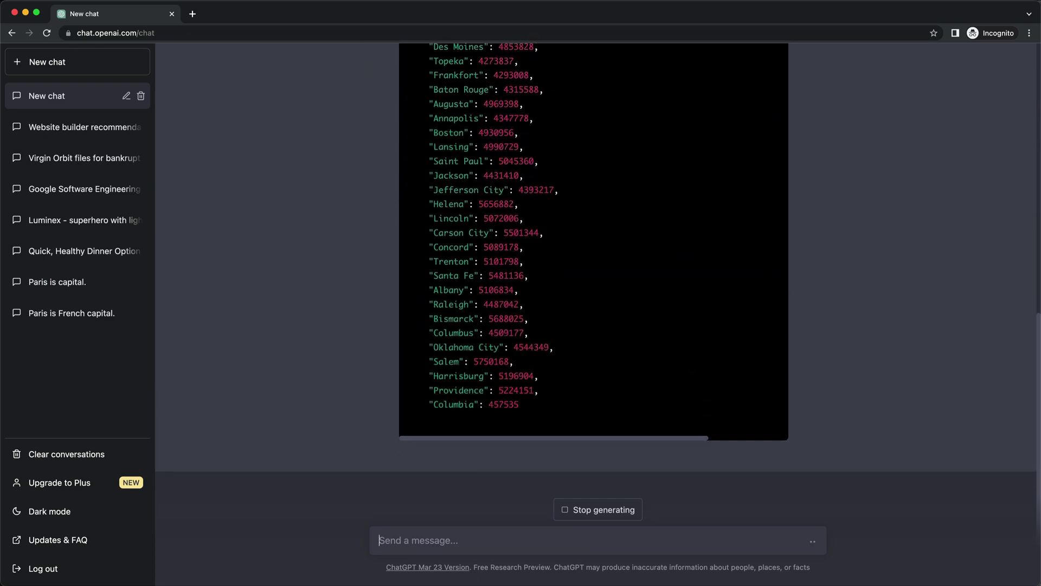
scroll(885, 400, up, 20)
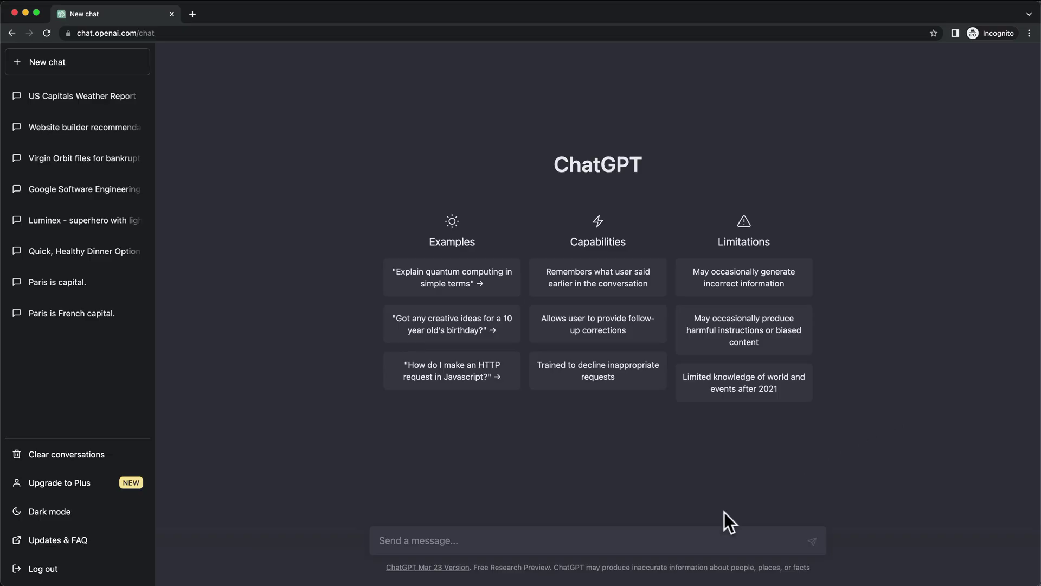
Paste the password-generator Python code below 'please debug this code' and send it.
key(super+v)
key(shift+Return)
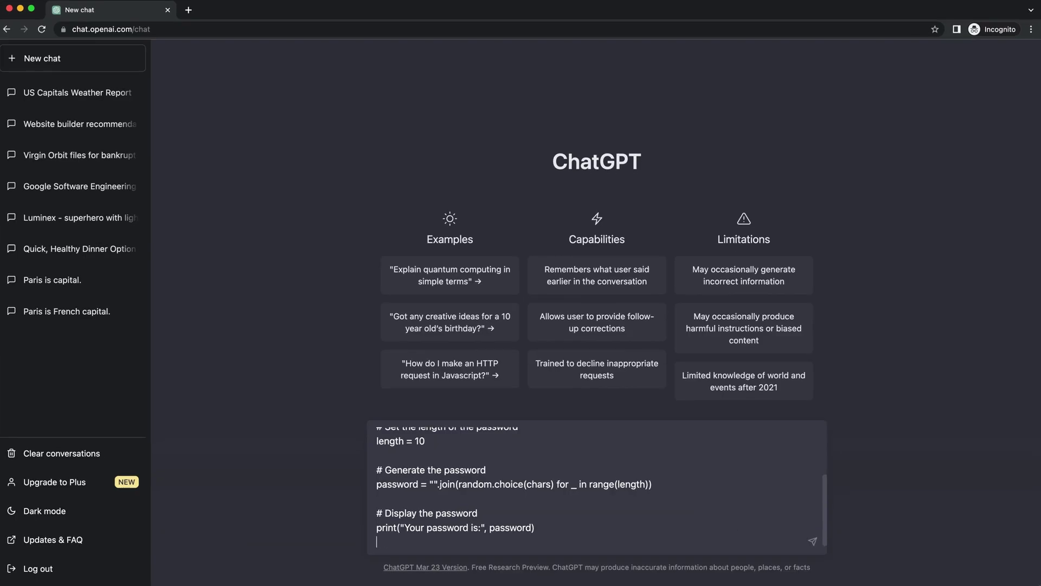
text(please debug this code)
key(Return)
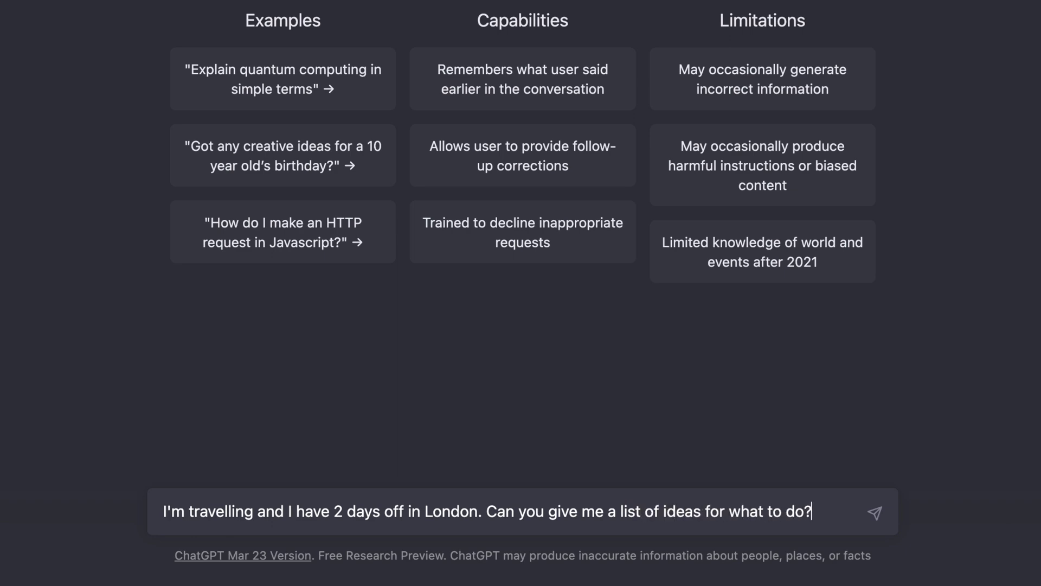
Ask for ideas for two free days in London, then request a timed schedule with advance bookings.
key(Return)
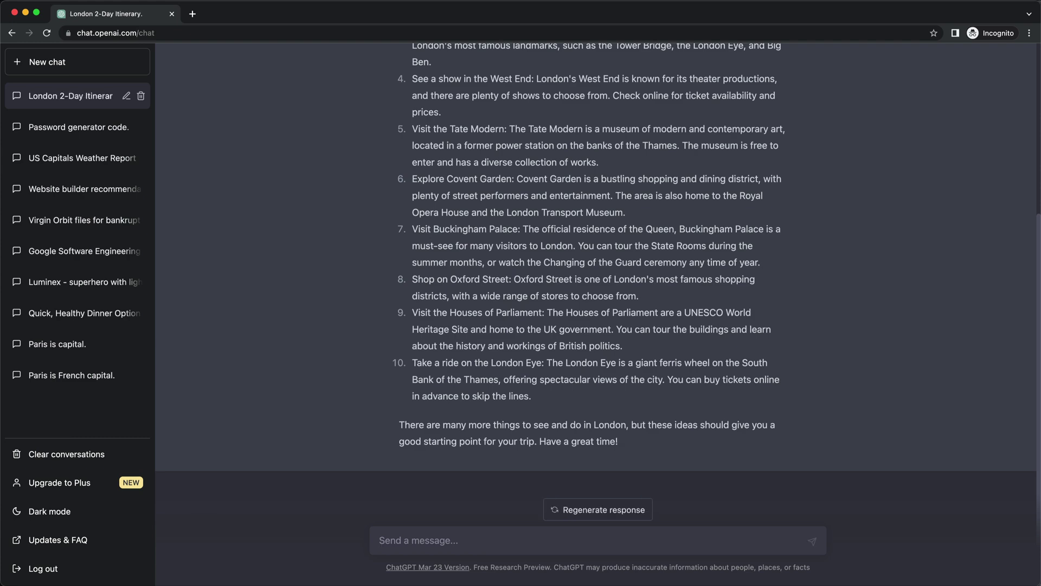
text(Please make me a schedule and tell me what I need to organize ahead of time.)
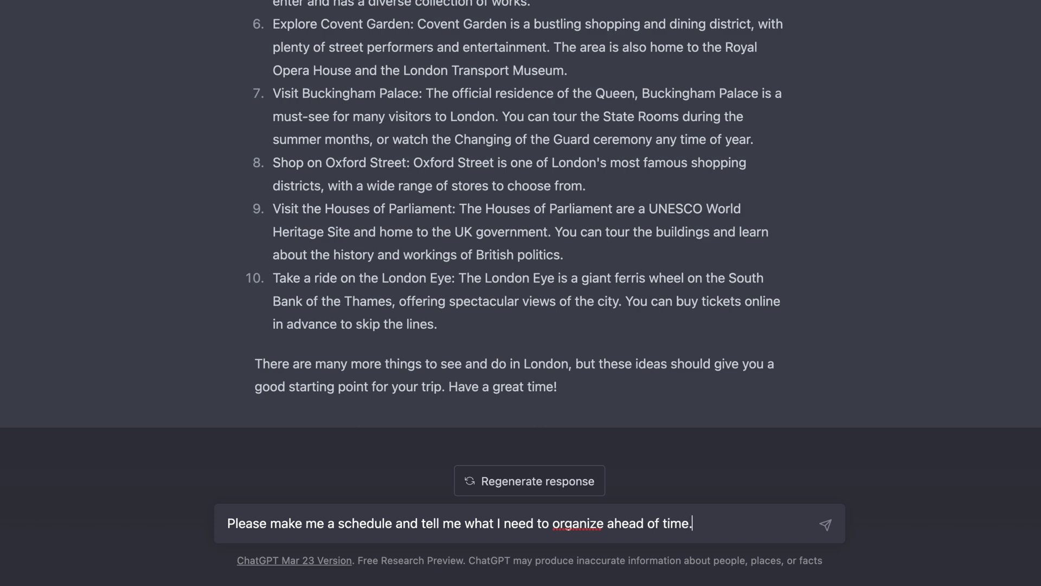
key(Return)
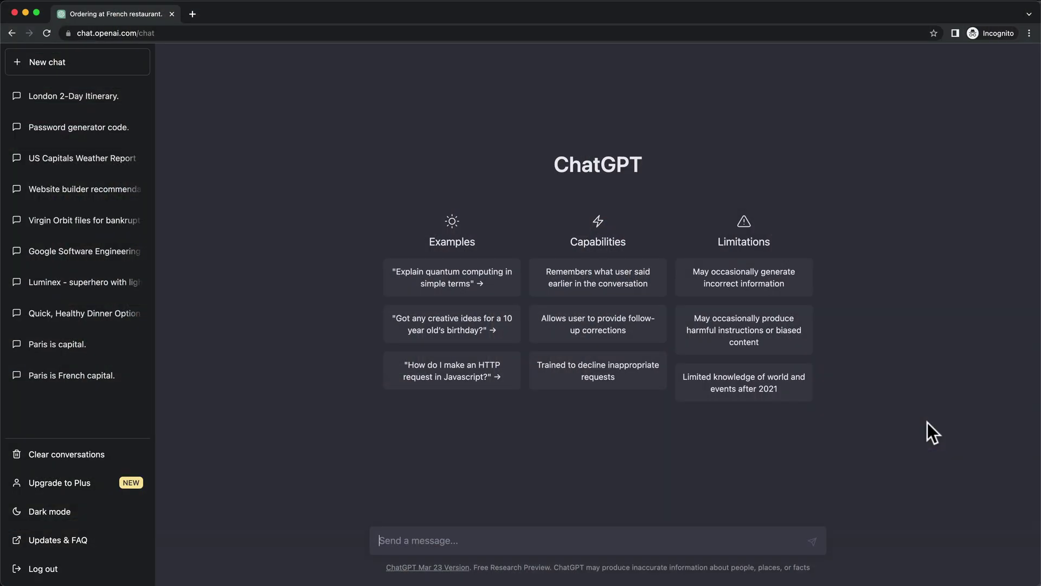
Ask ChatGPT to teach French restaurant vocabulary as a French teacher, then type 'Now test my knowledge.'.
text(I w)
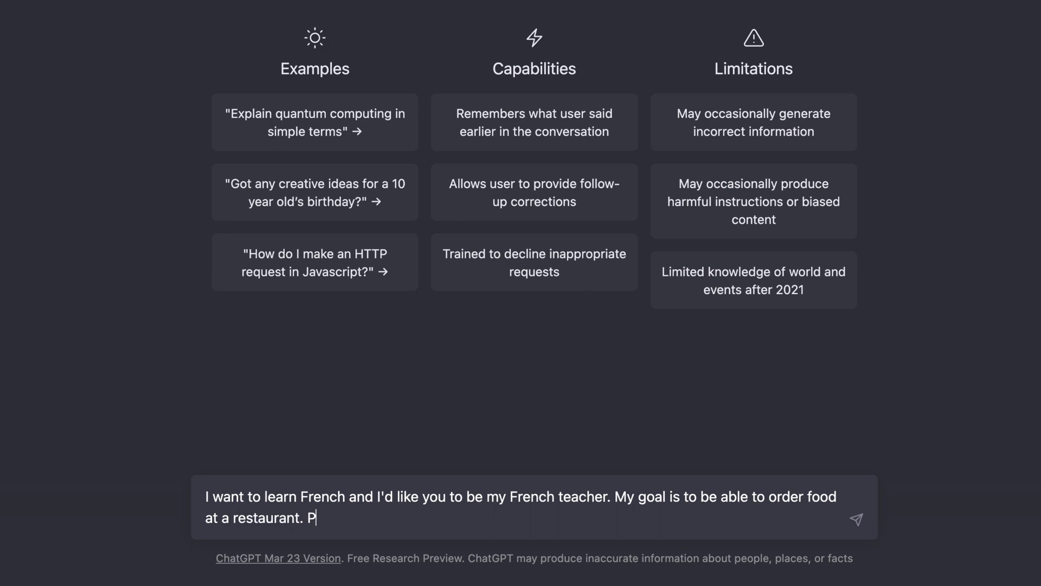
key(Return)
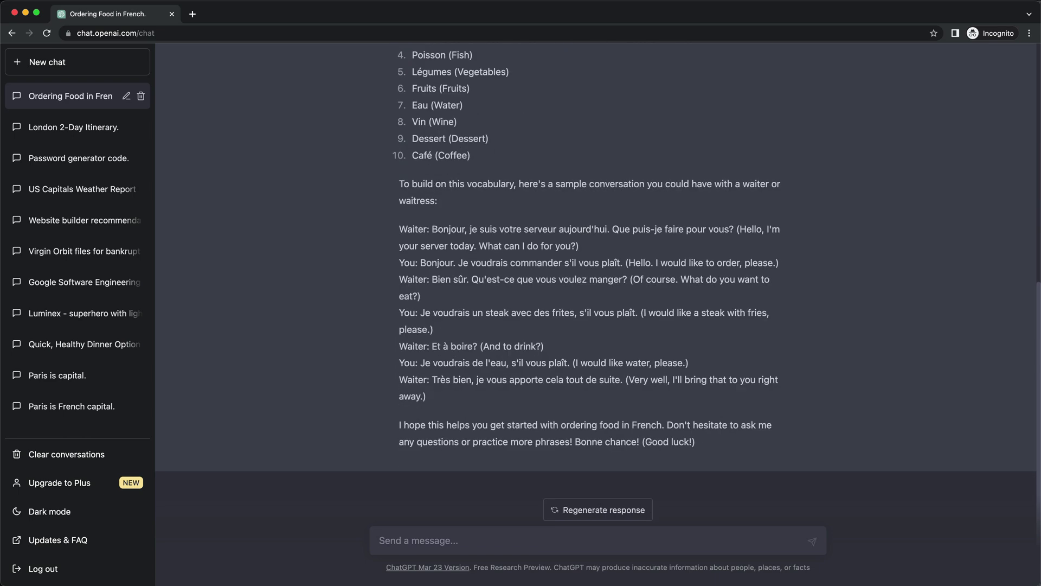
text(Now test my knowledge.)
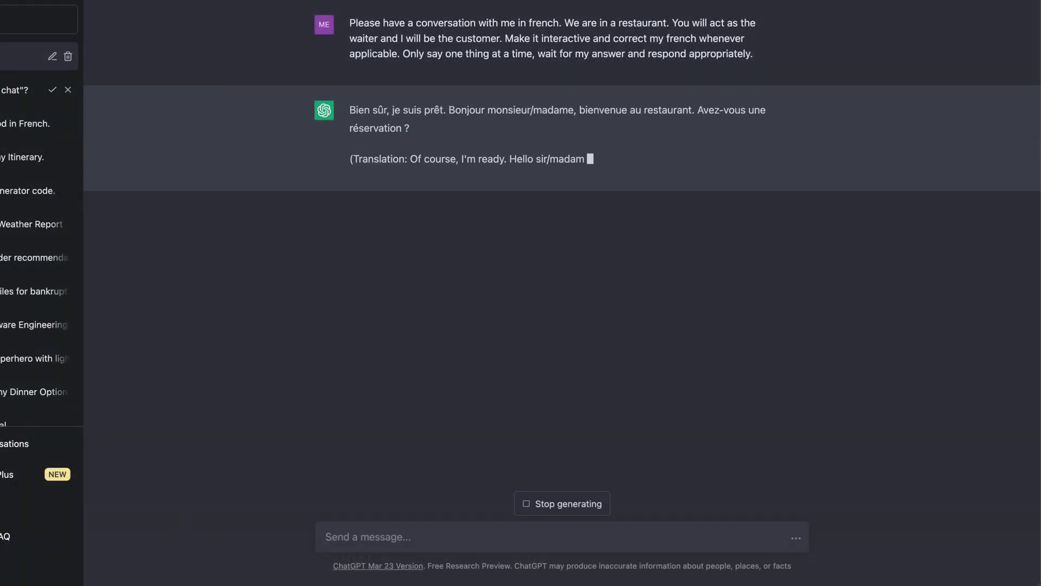
Answer the waiter in French, confirming the ten o'clock reservation and ordering 'eau s'il vous plait.'.
text(Bonjour, oui. A dix hours.)
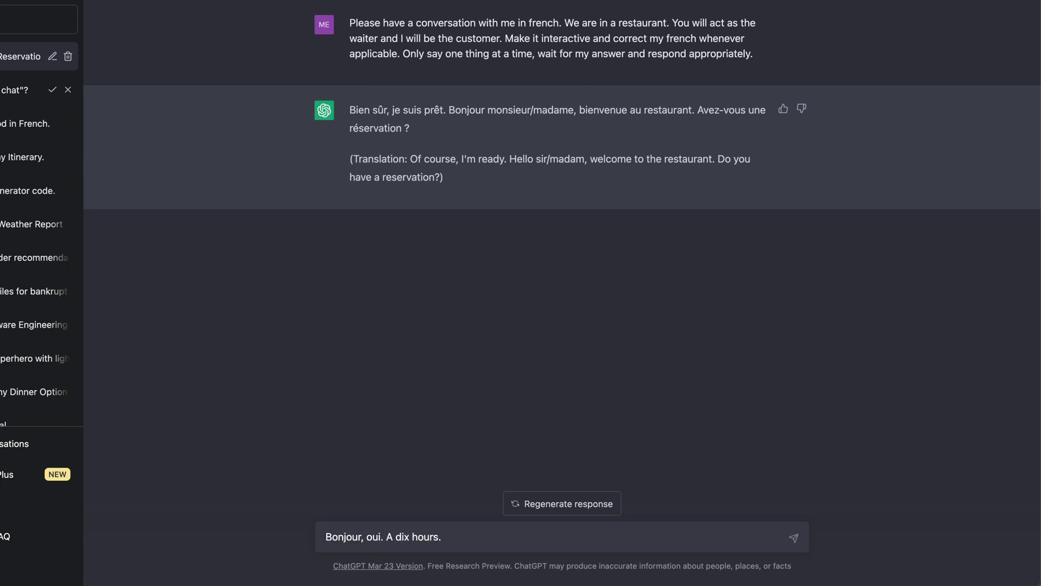
key(Return)
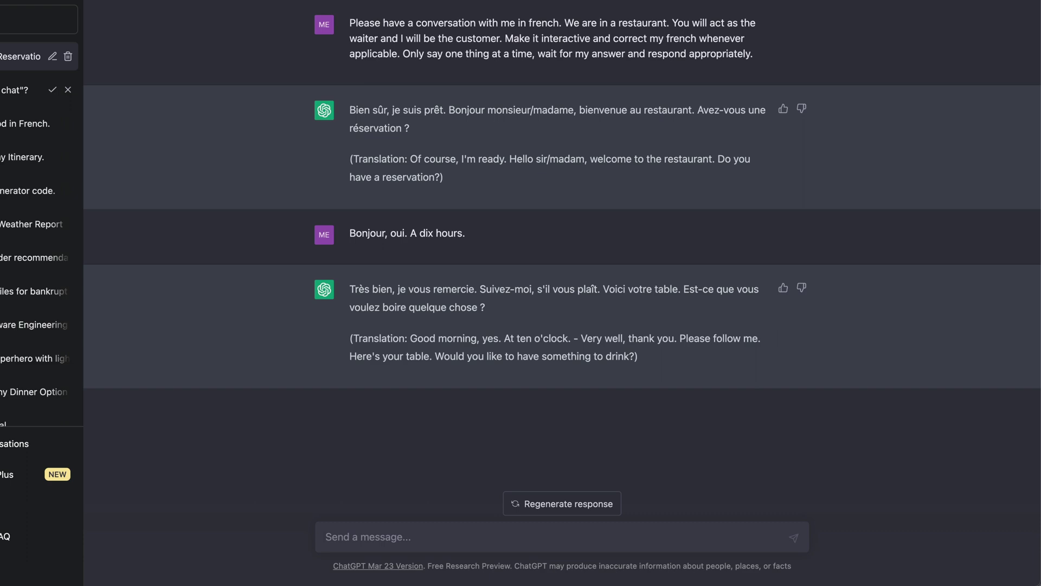
key(BackSpace)
key(BackSpace)
text(eau s'il vous plait.)
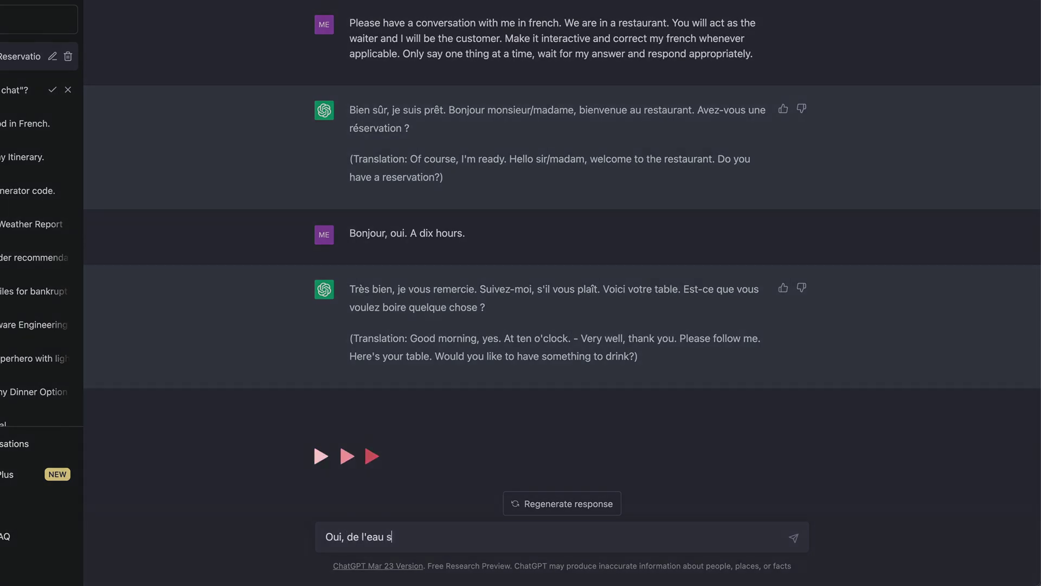
key(Return)
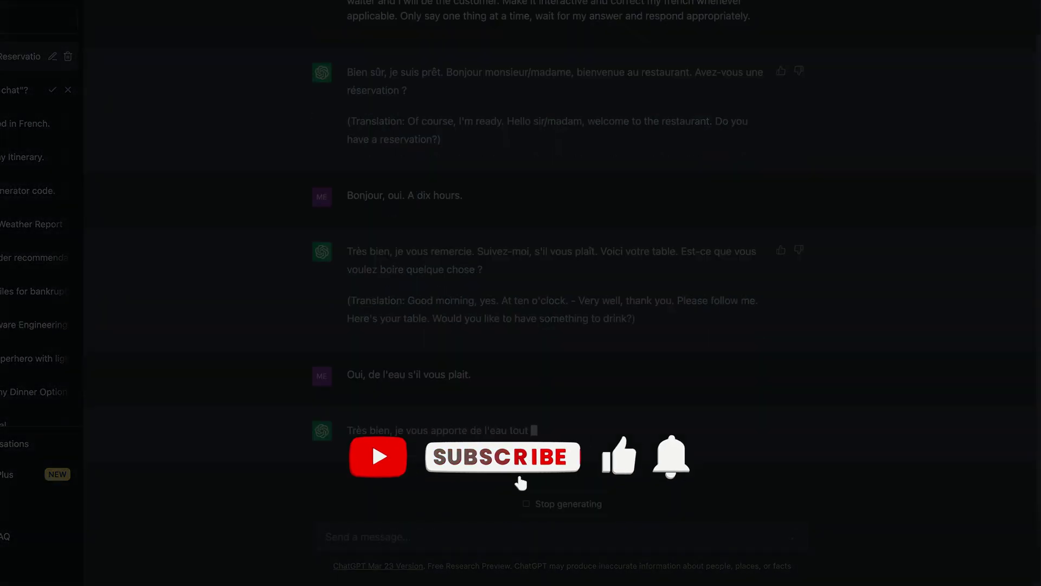